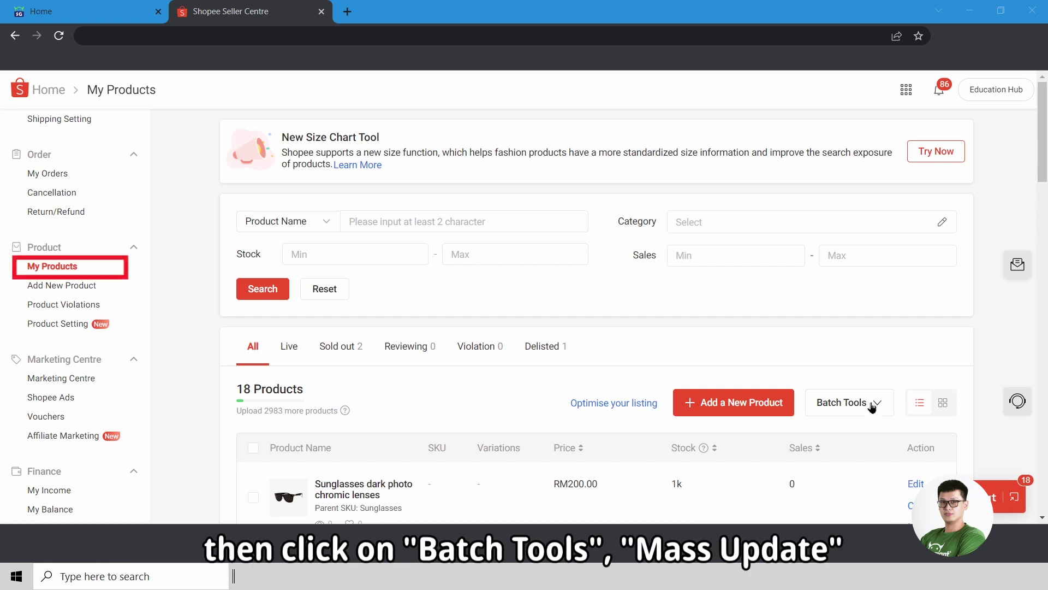
From My Products, open the Batch Tools list of batch product tools.
left_click(870, 402)
Generate a Sales Info template on the Mass Update page and download it from Records.
left_click(855, 460)
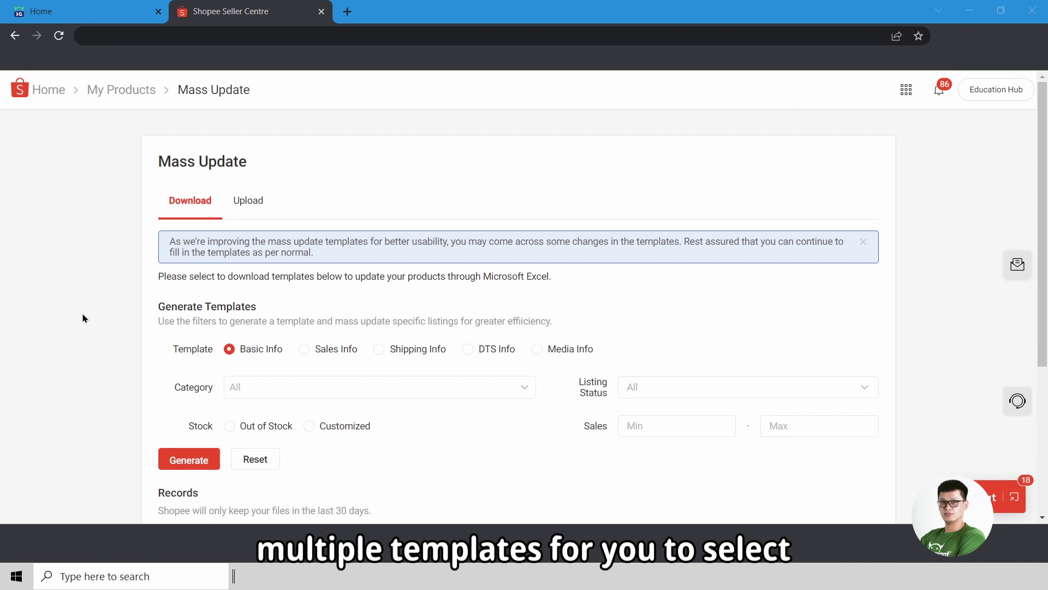
left_click(328, 352)
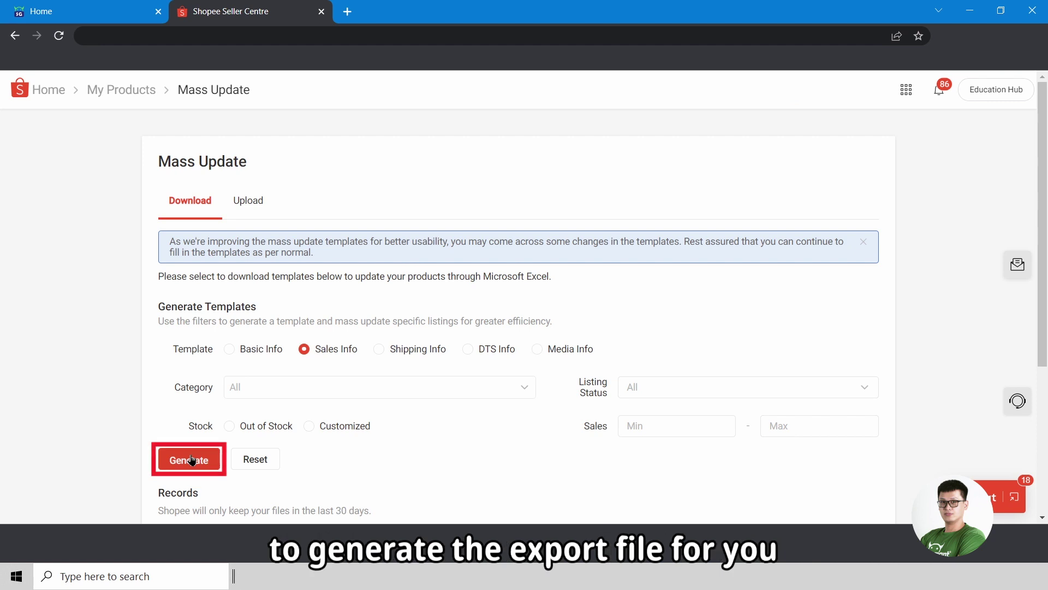
scroll(361, 411, "down", 3)
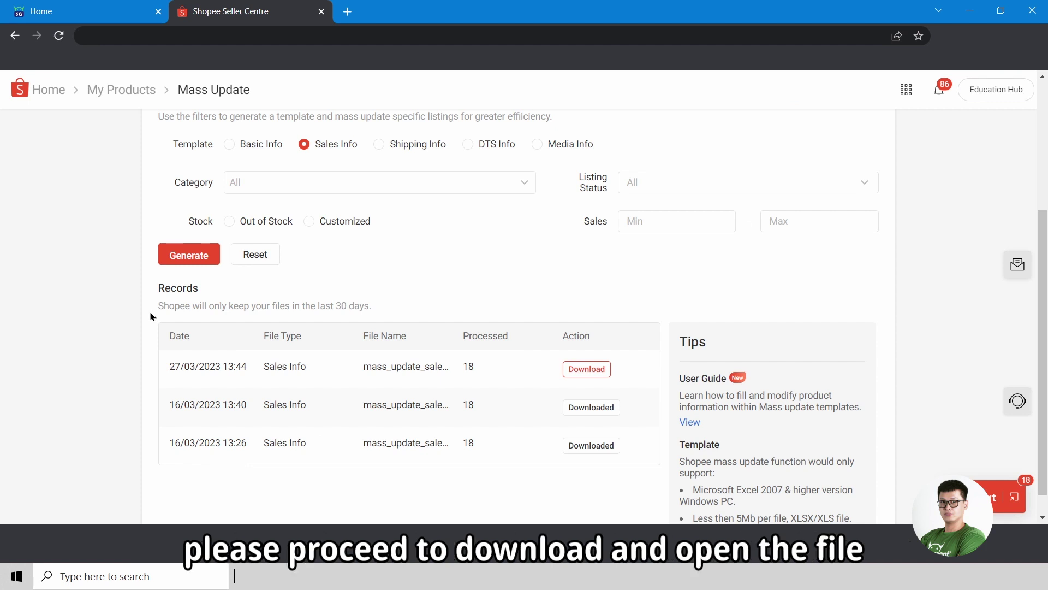
left_click(600, 367)
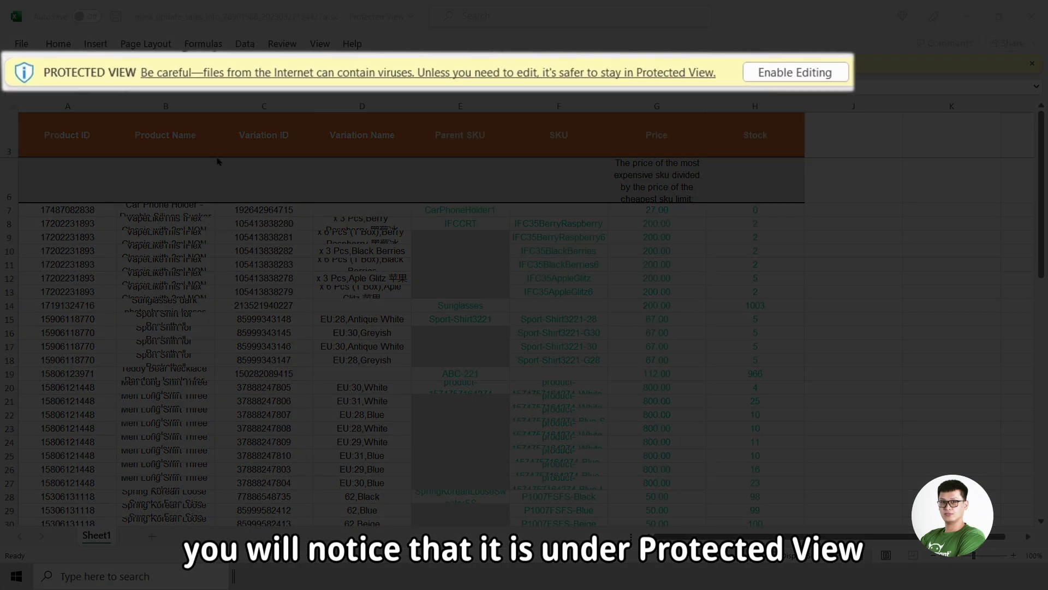
Enable editing on the Sales Info workbook and unprotect Sheet1 from File > Info.
left_click(584, 66)
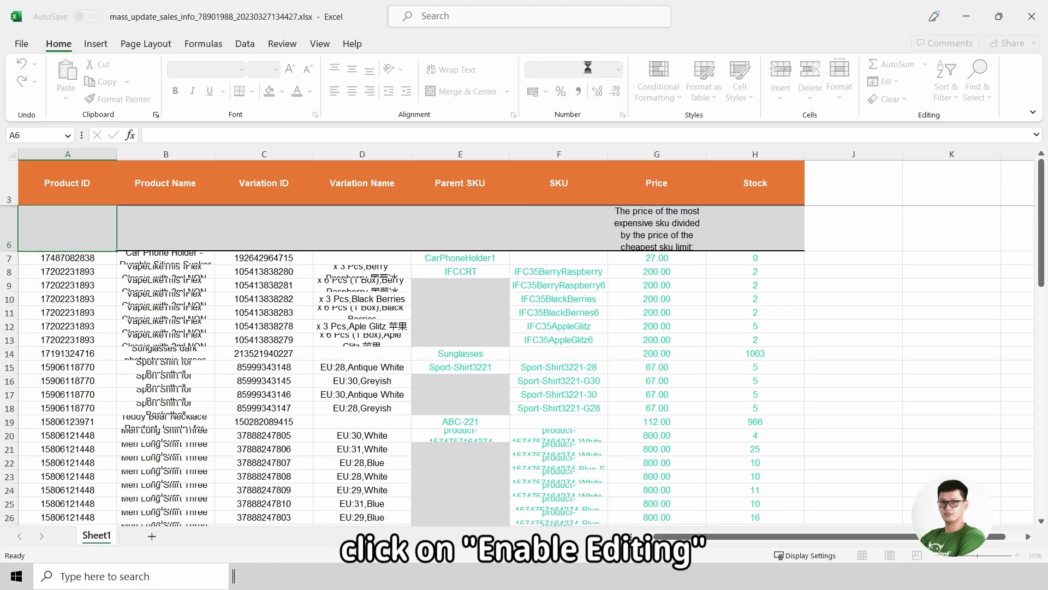
left_click(22, 43)
left_click(37, 170)
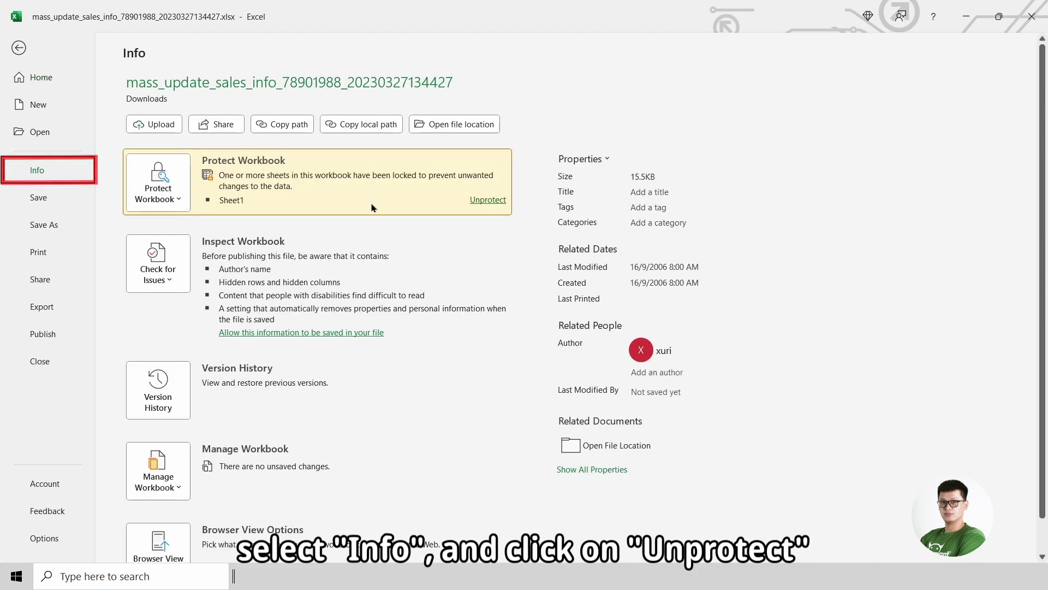
left_click(480, 202)
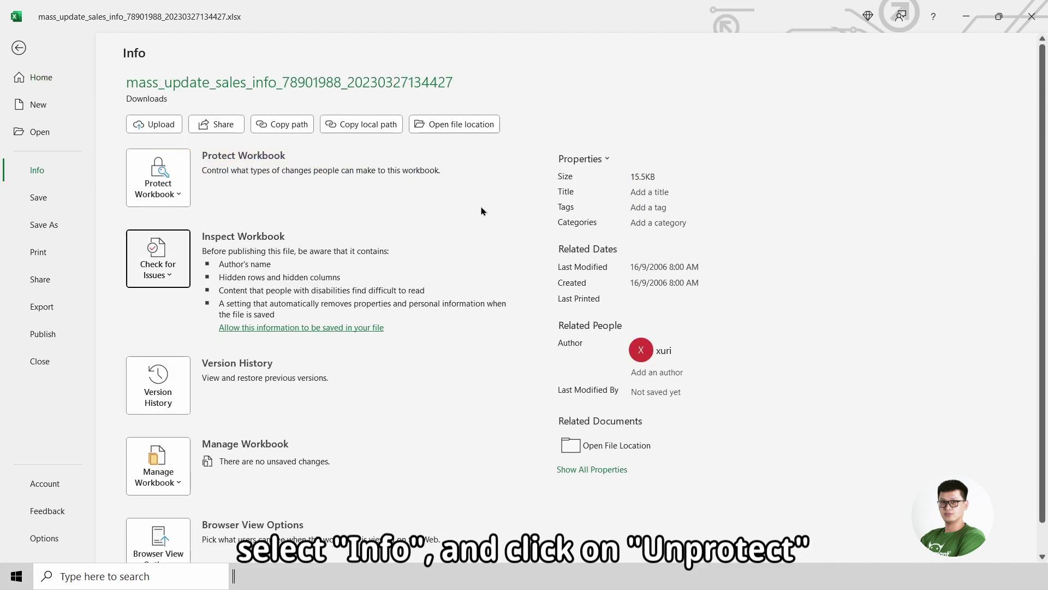
Leave the File backstage and scroll through the SKU, price and stock rows.
key("Escape")
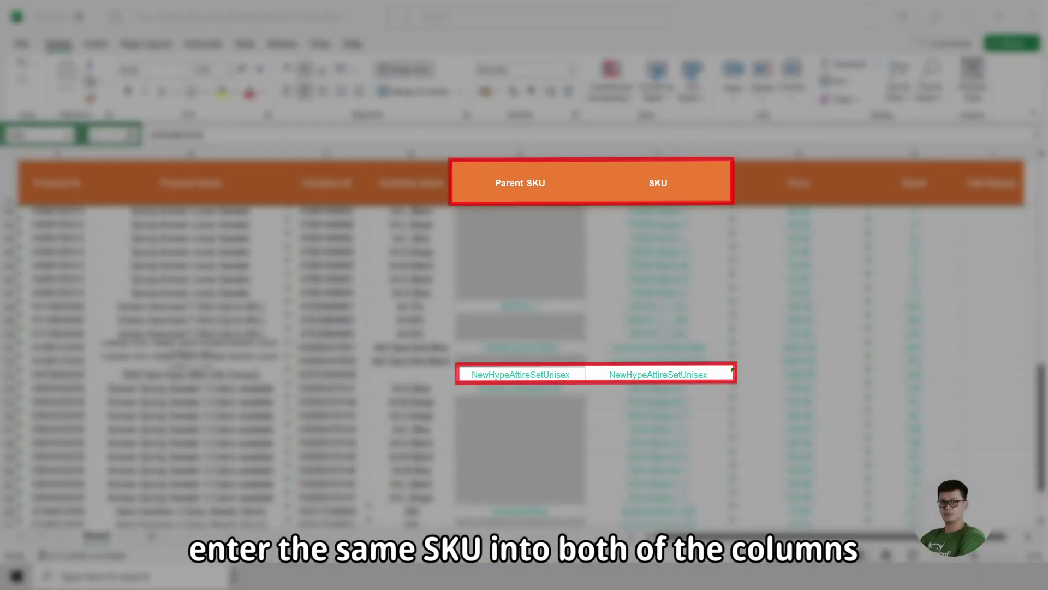
scroll(525, 366, "up", 3)
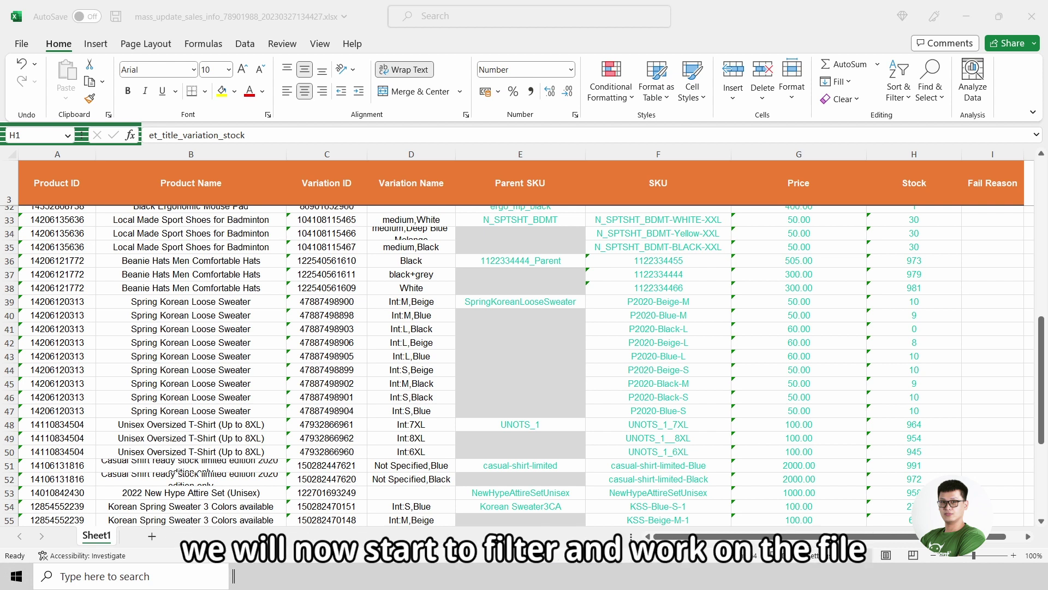
Turn on column filters for header row 3 of the Sales Info sheet.
scroll(8, 186, "up", 8)
left_click(8, 185)
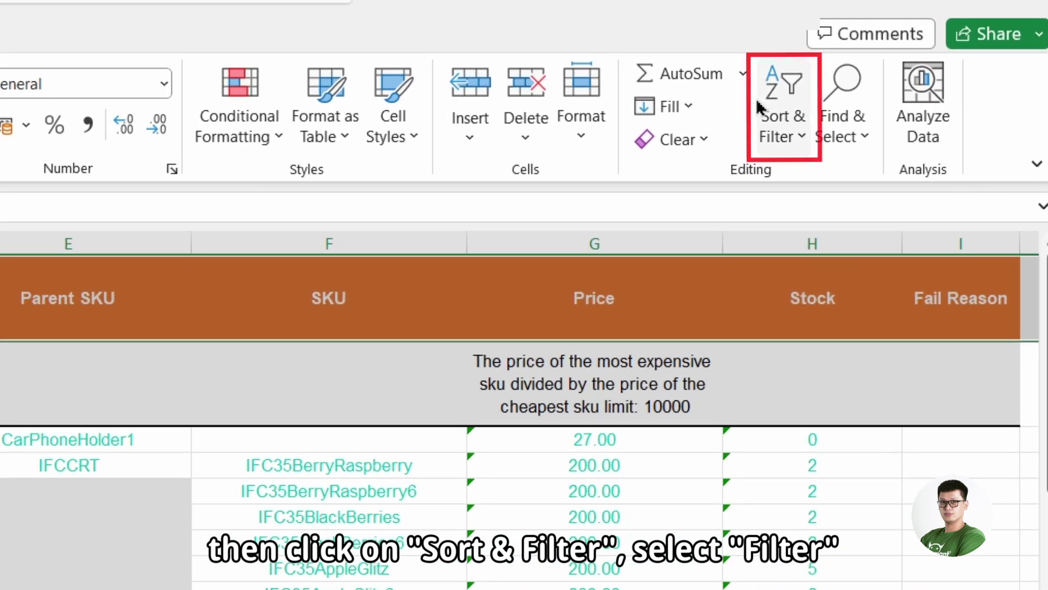
left_click(804, 118)
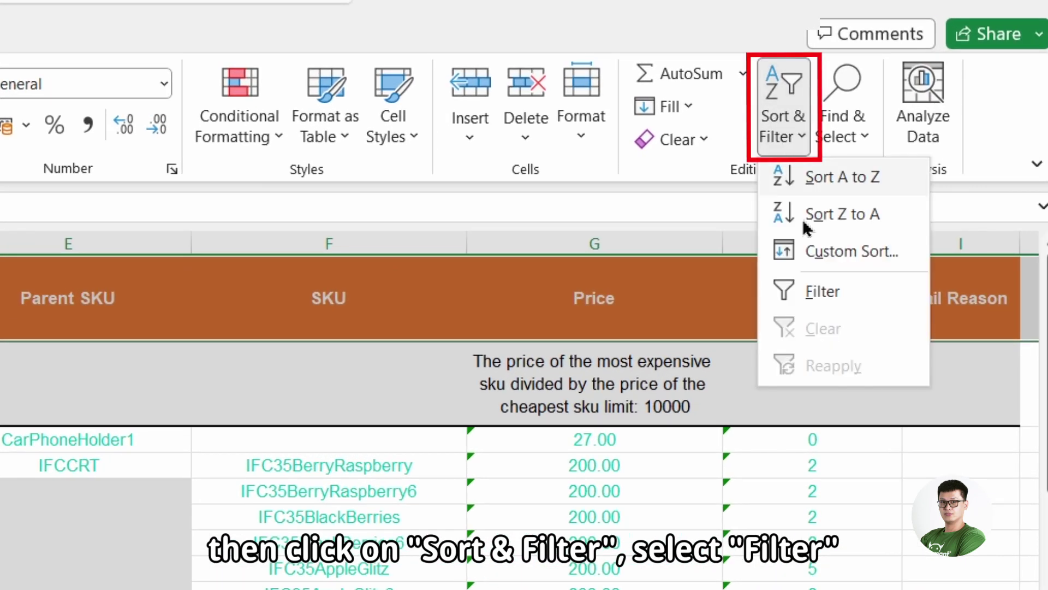
left_click(823, 306)
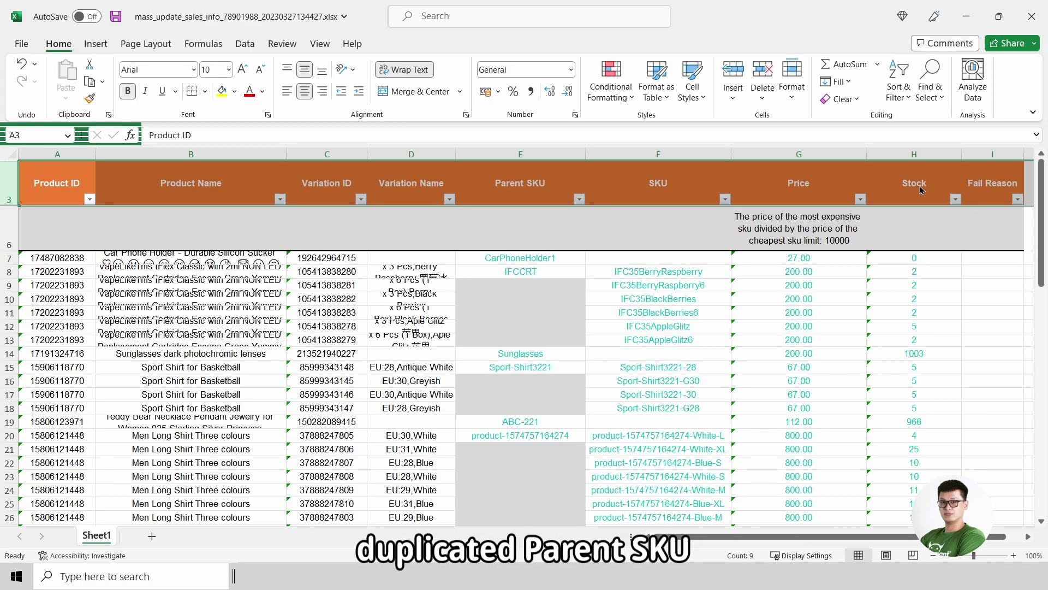
Highlight duplicate values in Parent SKU column E with light red fill and dark red text.
left_click(543, 152)
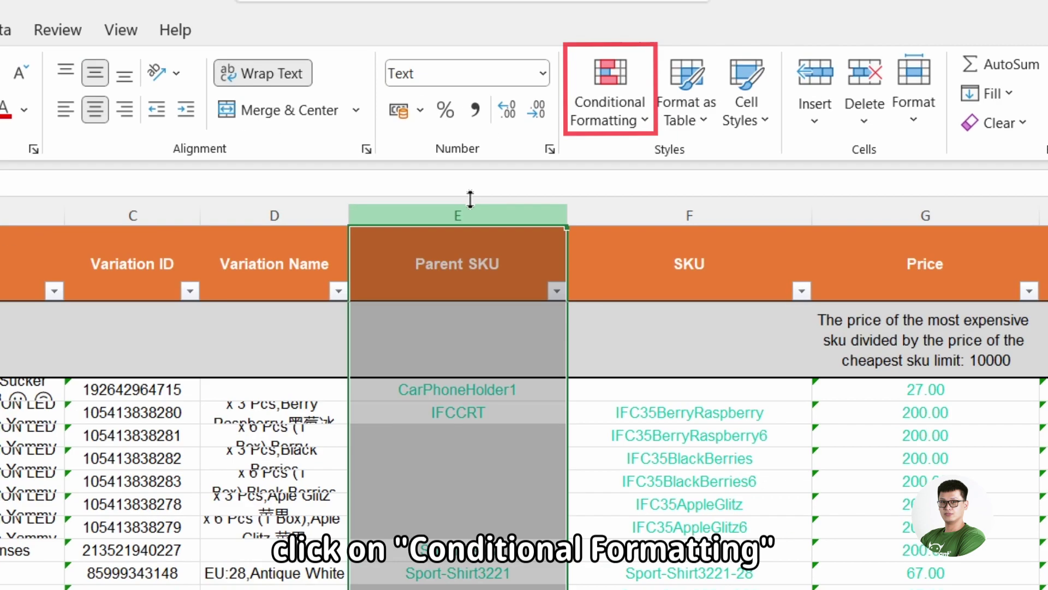
left_click(612, 81)
mouse_move(682, 159)
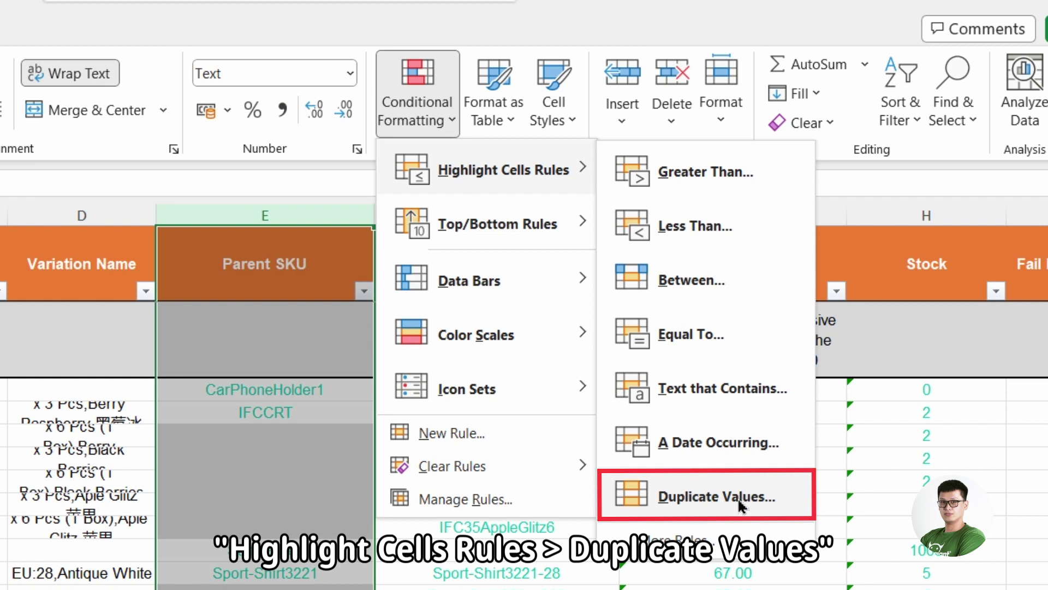
left_click(742, 505)
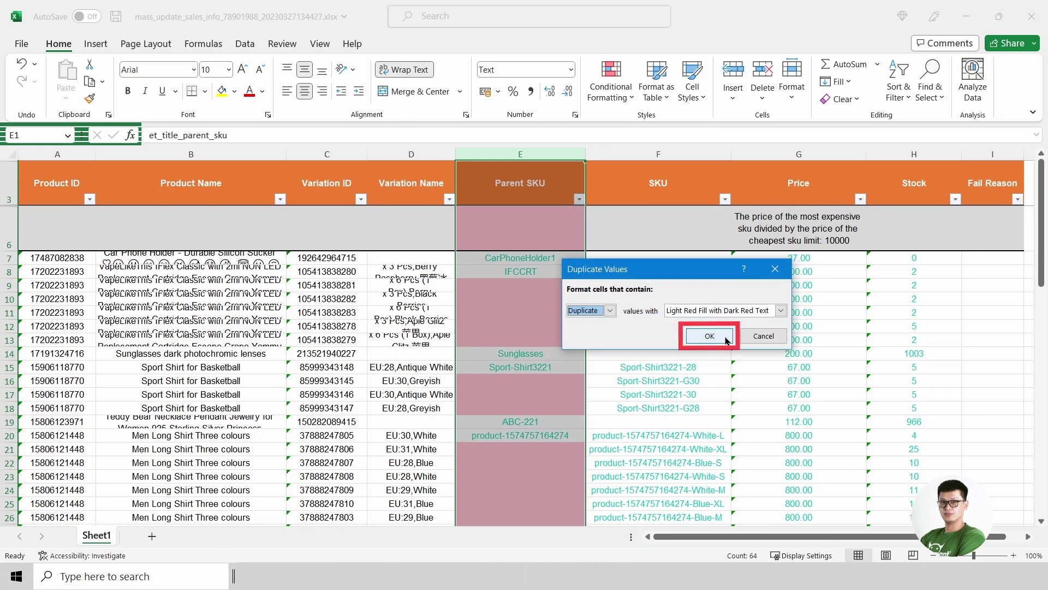
left_click(709, 336)
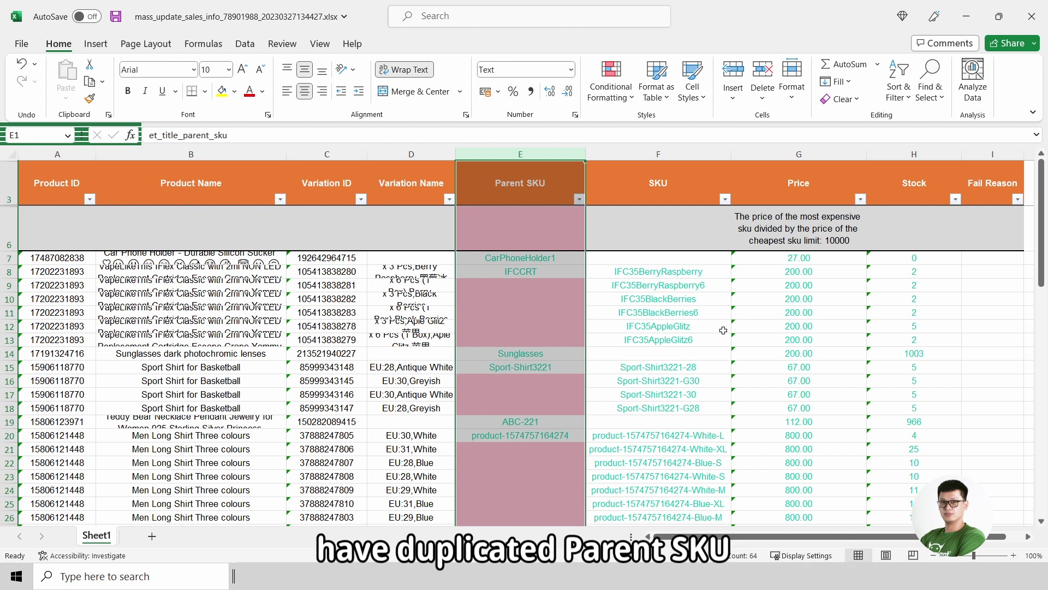
left_click(74, 153)
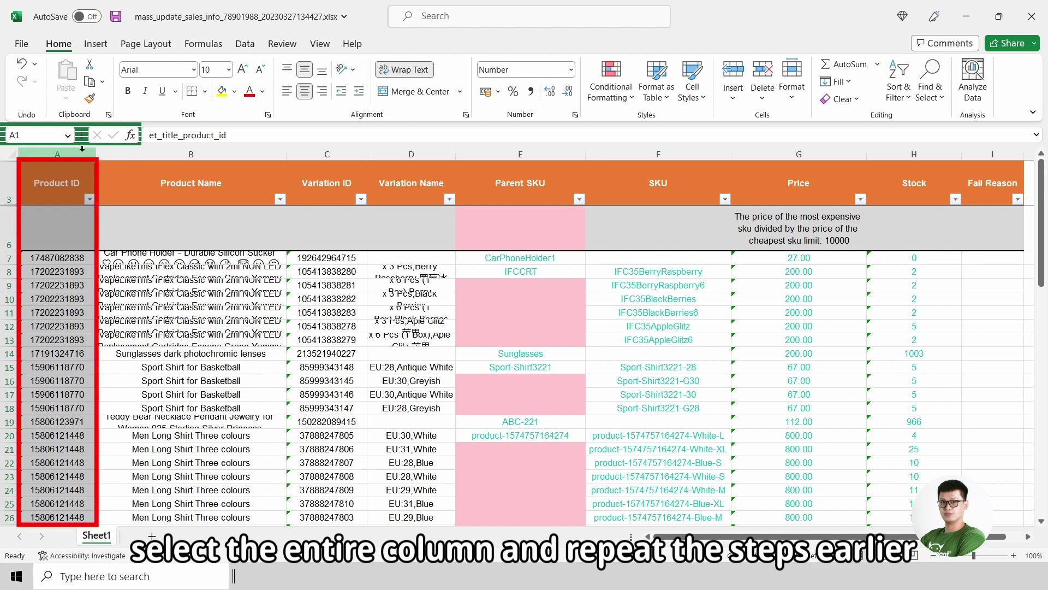
Apply duplicate-value highlighting to Product ID column A.
left_click(611, 79)
mouse_move(653, 124)
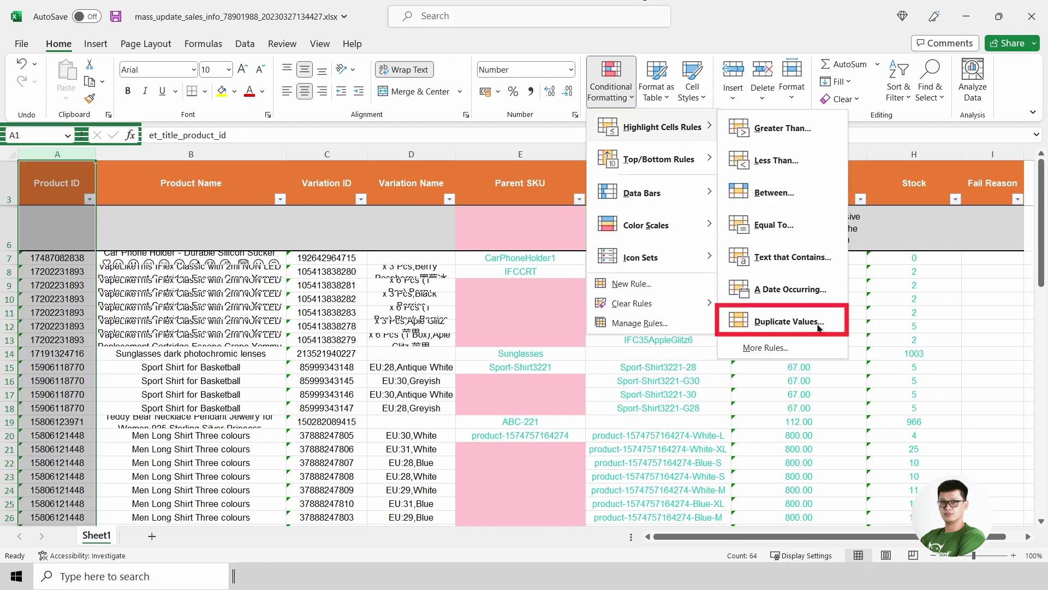
left_click(780, 324)
left_click(691, 338)
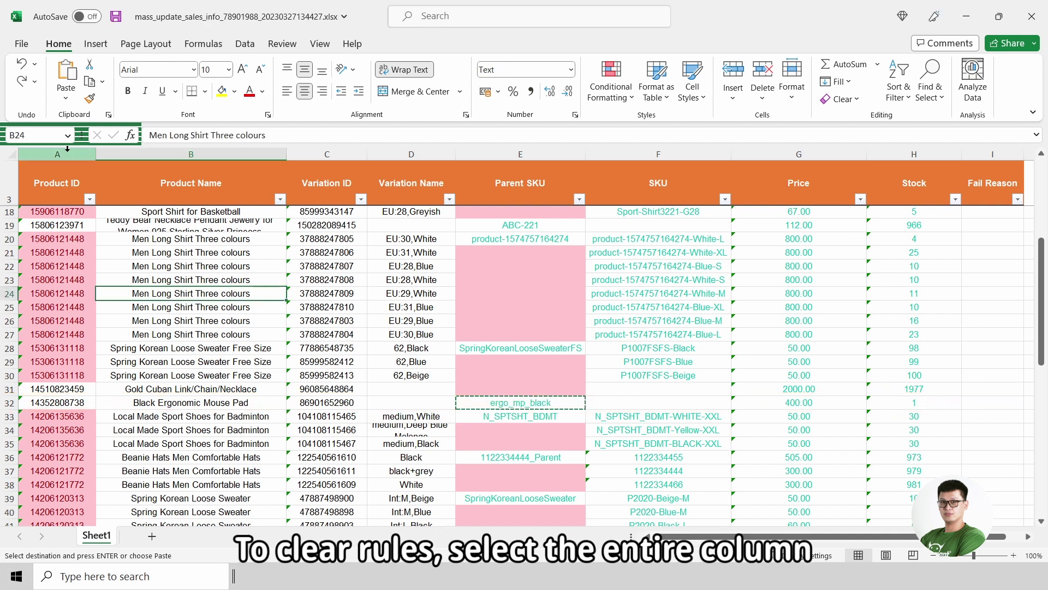
Clear the conditional formatting rules from the selected Product ID column.
left_click(67, 150)
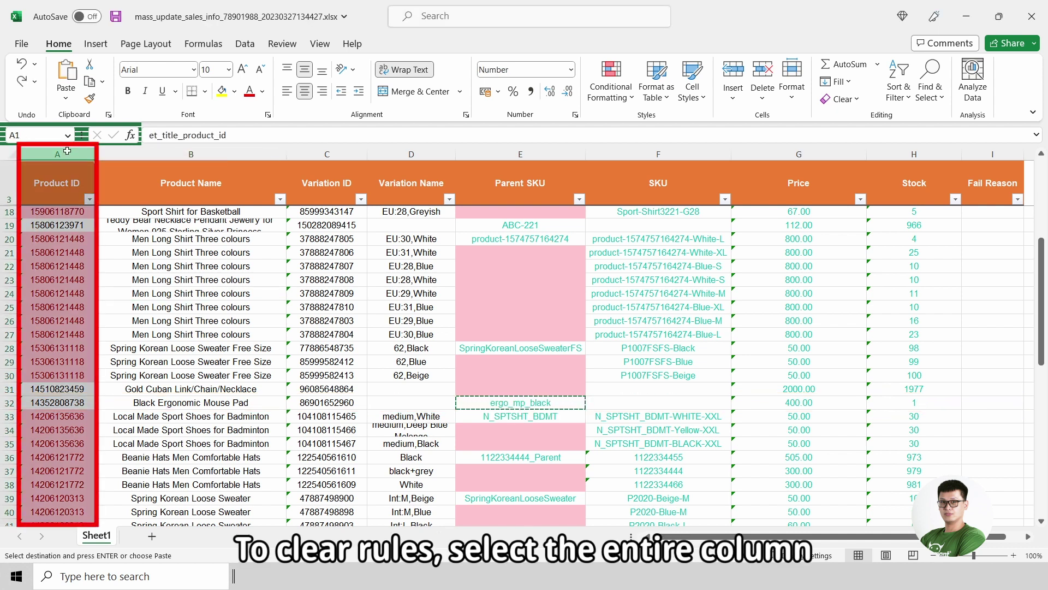
left_click(611, 78)
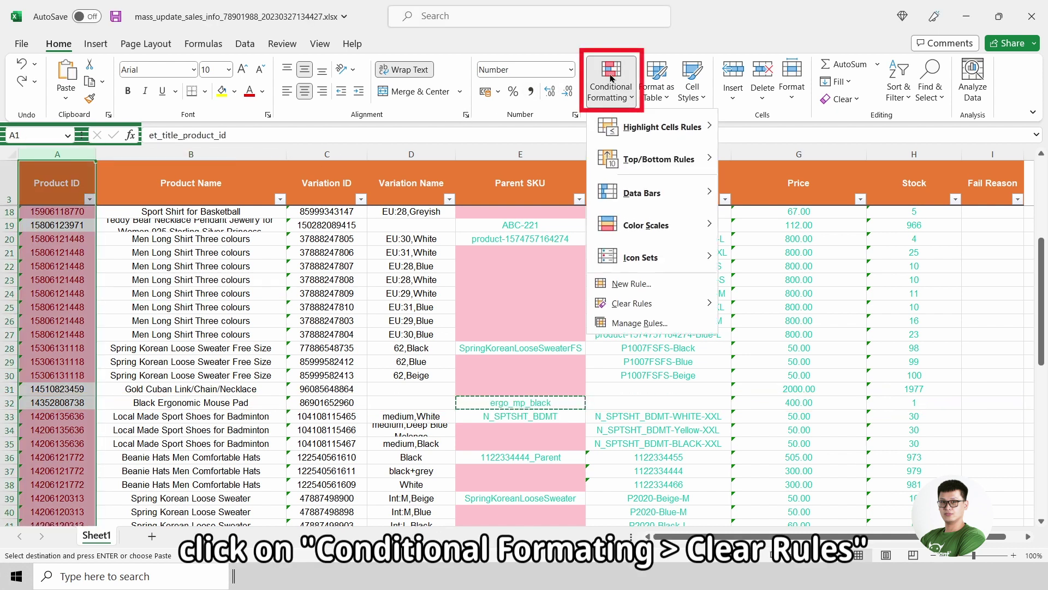
mouse_move(632, 303)
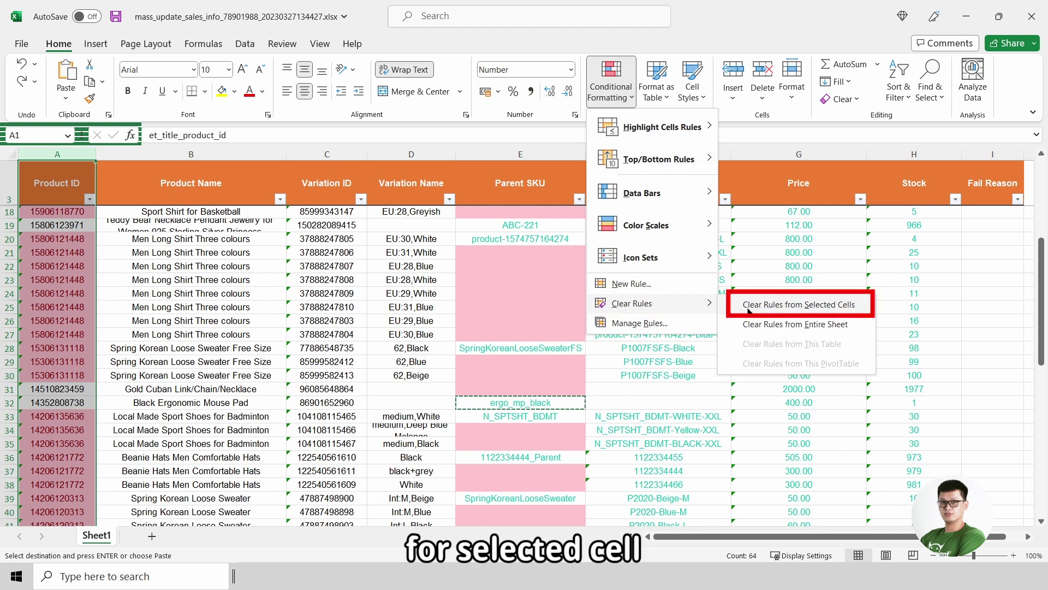
left_click(749, 307)
Highlight duplicate values in SKU column F with light red fill and dark red text.
left_click(658, 154)
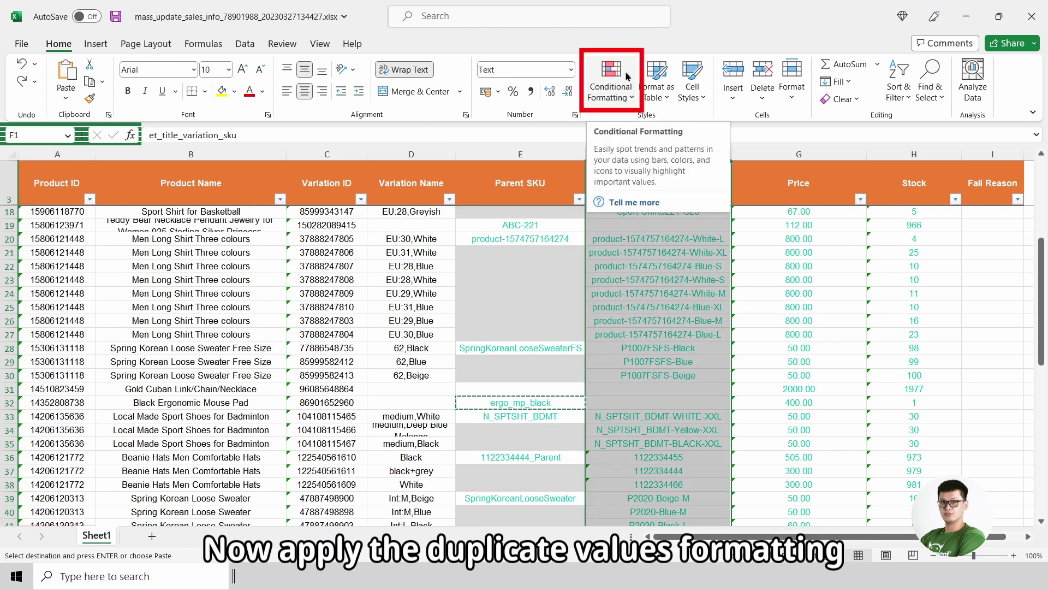
left_click(628, 78)
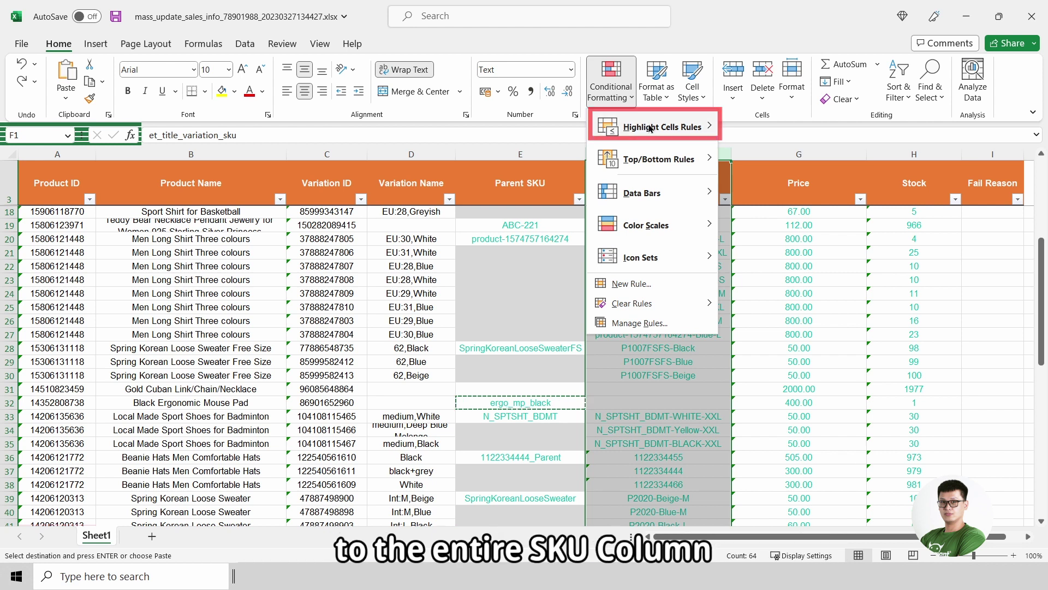
mouse_move(682, 128)
left_click(820, 328)
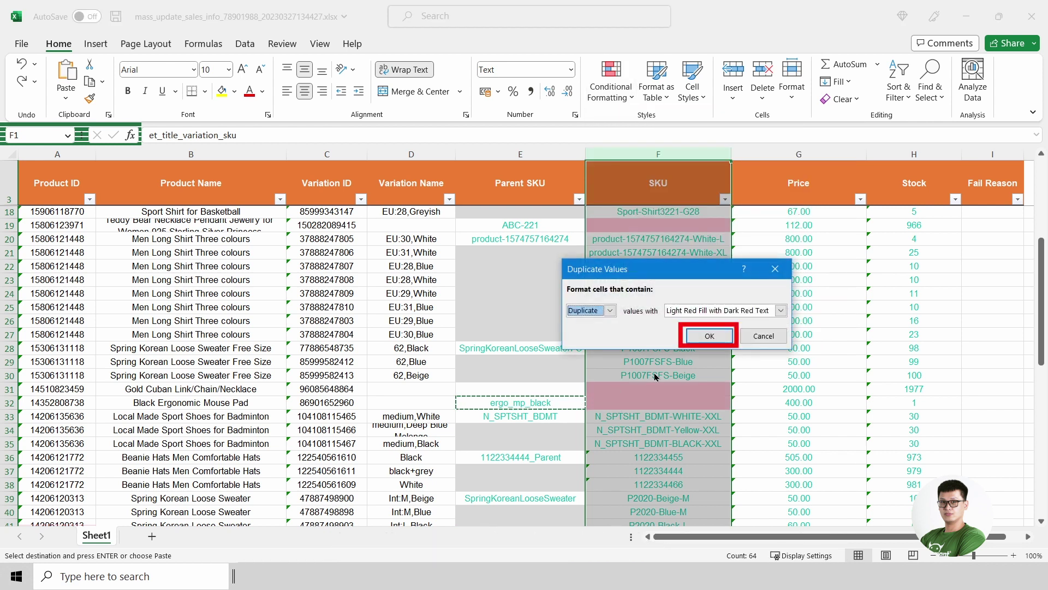
left_click(709, 336)
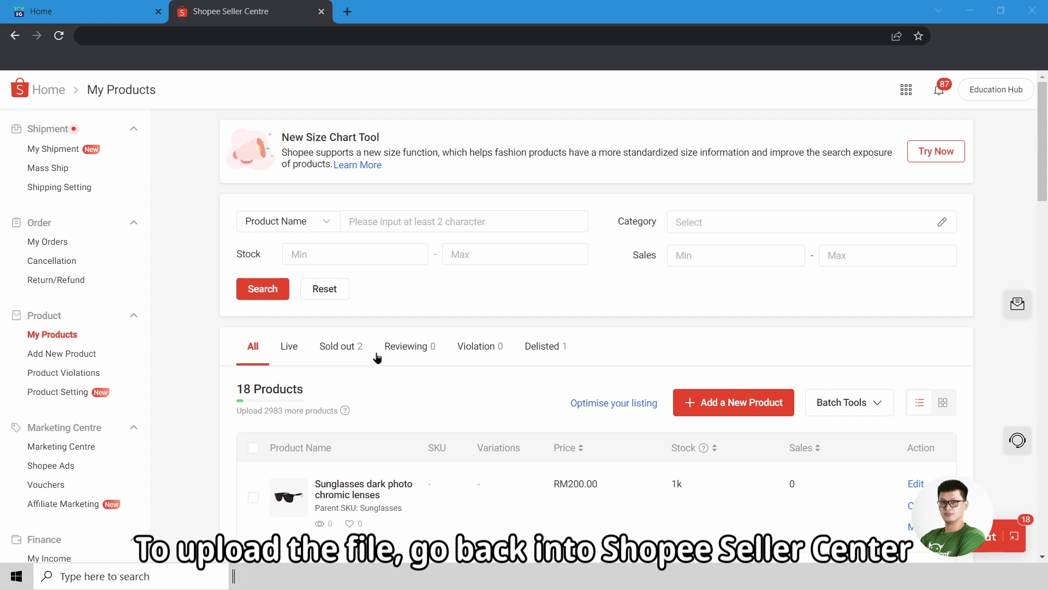
Go to Batch Tools > Mass Update and switch to the Upload tab.
left_click(848, 402)
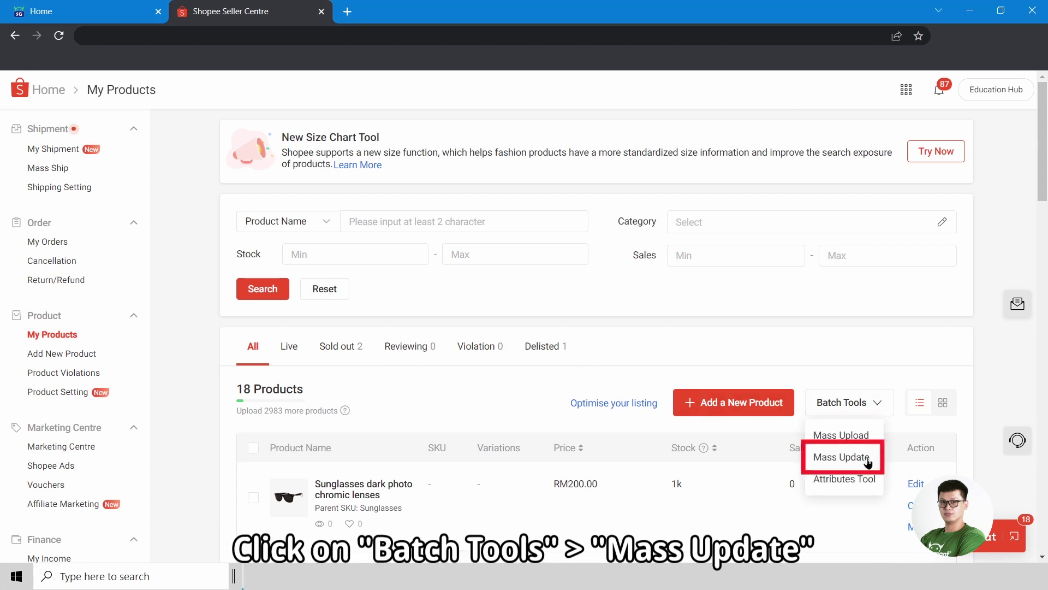
left_click(868, 463)
left_click(266, 206)
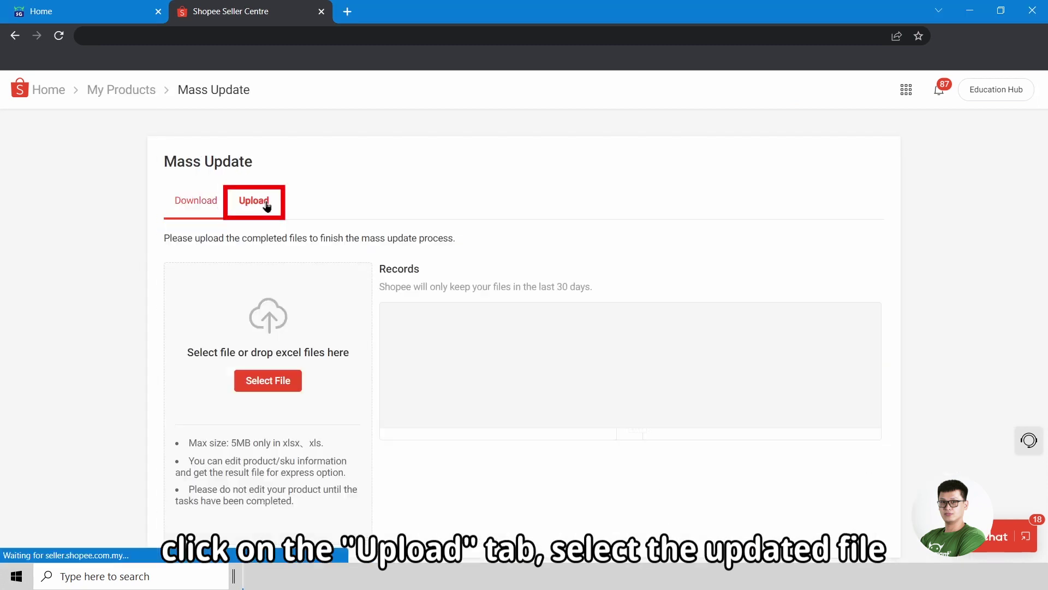